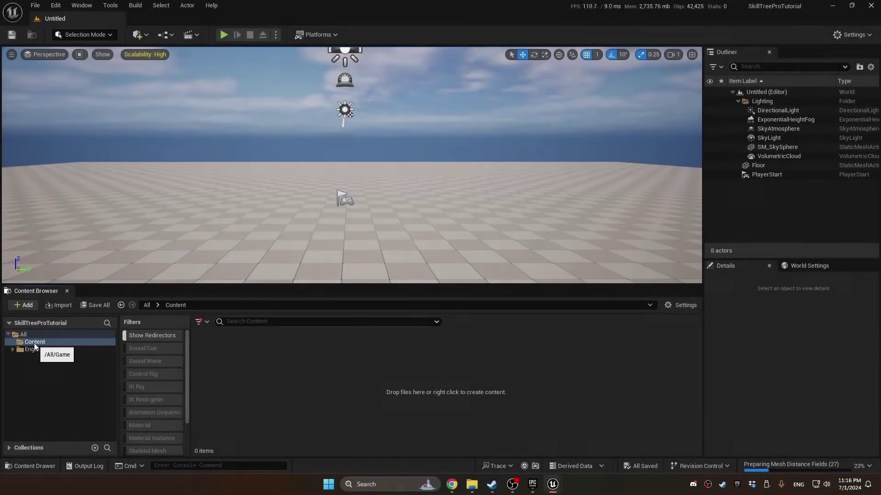
Create a SkillTreePro folder under Content with a Components subfolder inside it.
{"action": "right_click", "coordinate": [50, 344]}
{"action": "left_click", "coordinate": [76, 148]}
{"action": "type", "text": "SkillTreePro"}
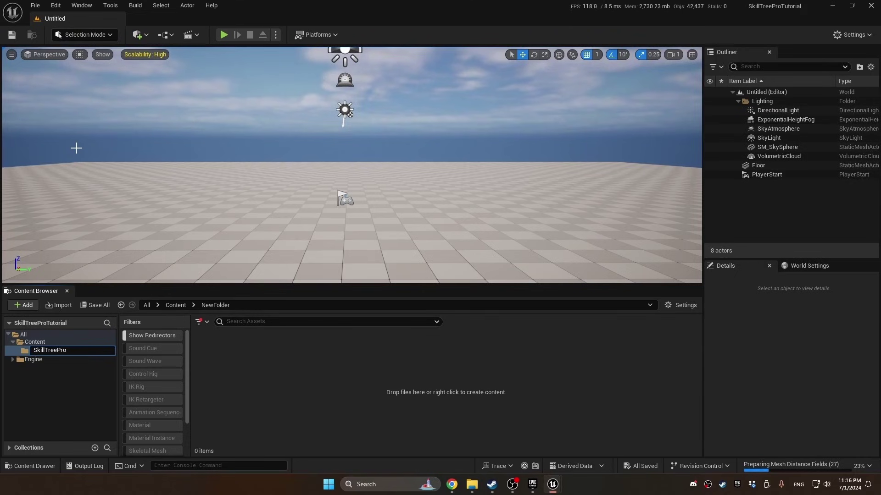
{"action": "key", "text": "Return"}
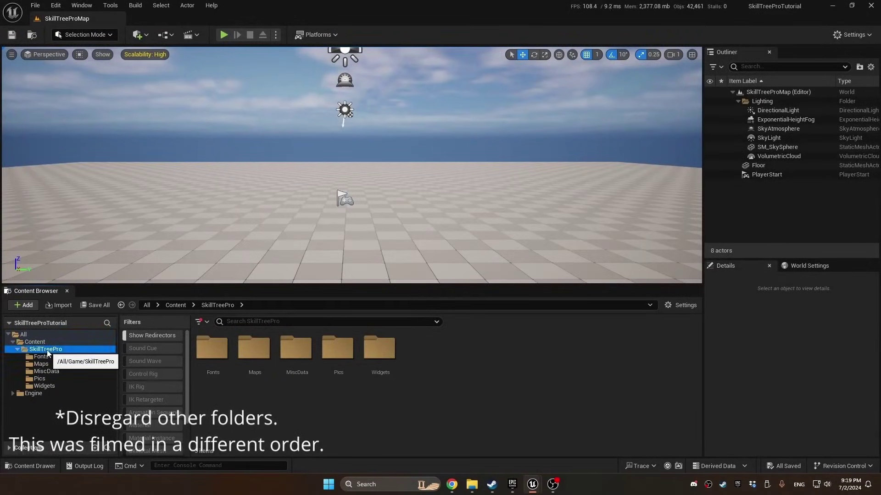
{"action": "right_click", "coordinate": [48, 353]}
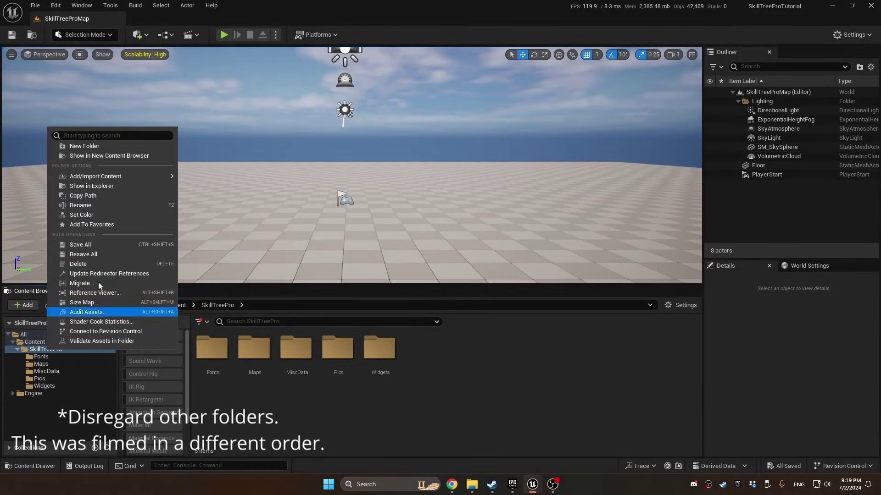
{"action": "left_click", "coordinate": [92, 146]}
{"action": "type", "text": "Compon"}
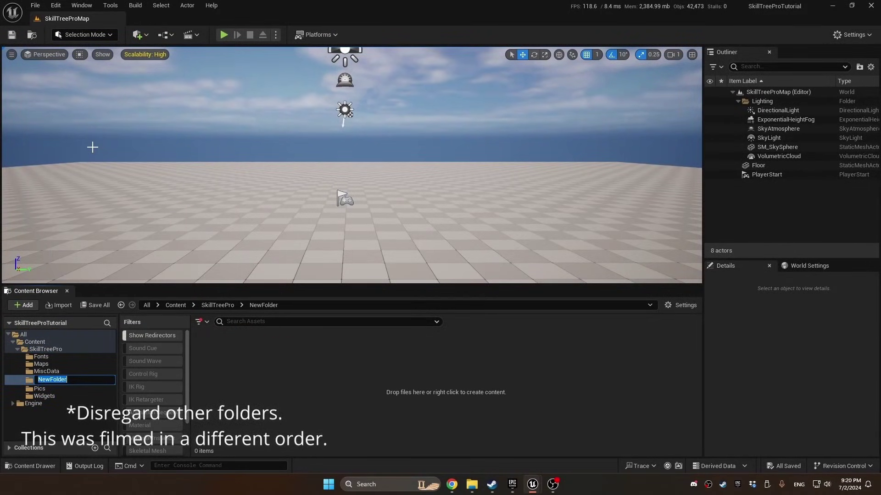
{"action": "type", "text": "ents"}
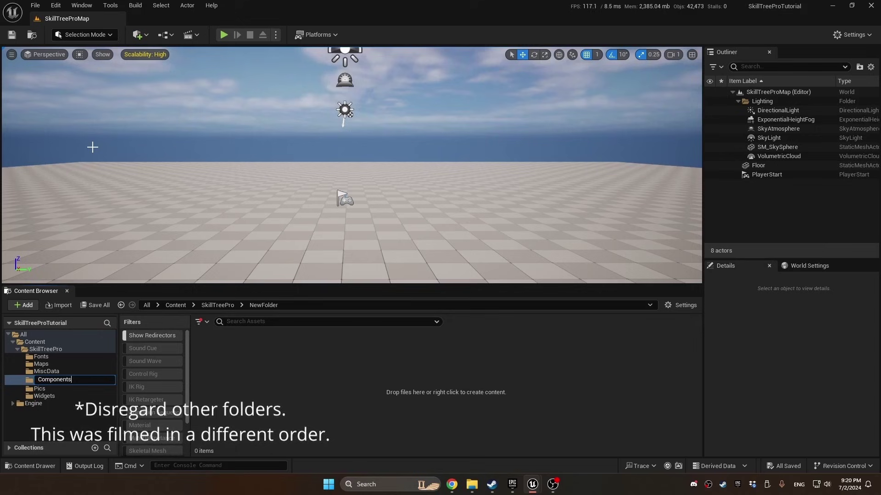
{"action": "key", "text": "Return"}
Create an Actor Component blueprint named BPC_SkillTree_PC in the Components folder.
{"action": "right_click", "coordinate": [244, 362]}
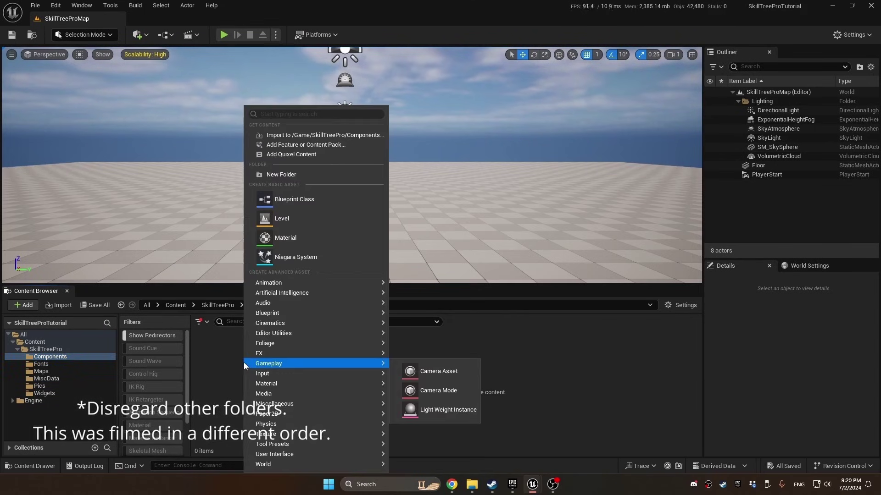
{"action": "left_click", "coordinate": [294, 200]}
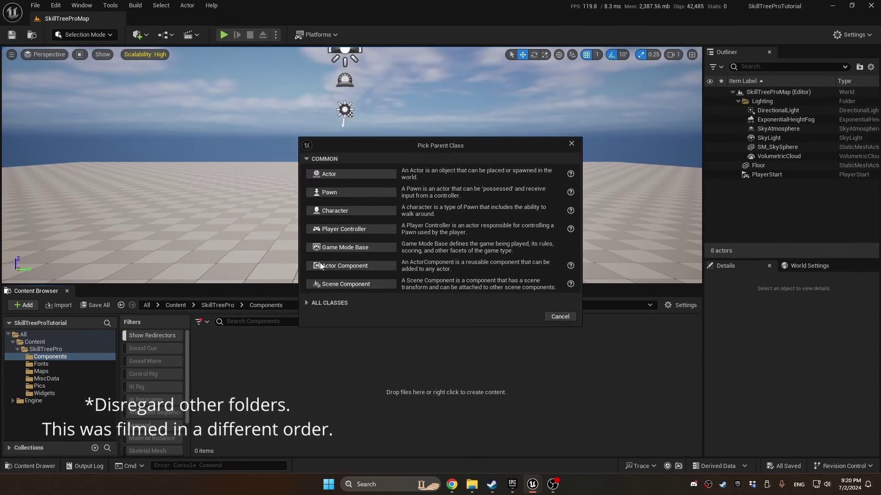
{"action": "left_click", "coordinate": [351, 267]}
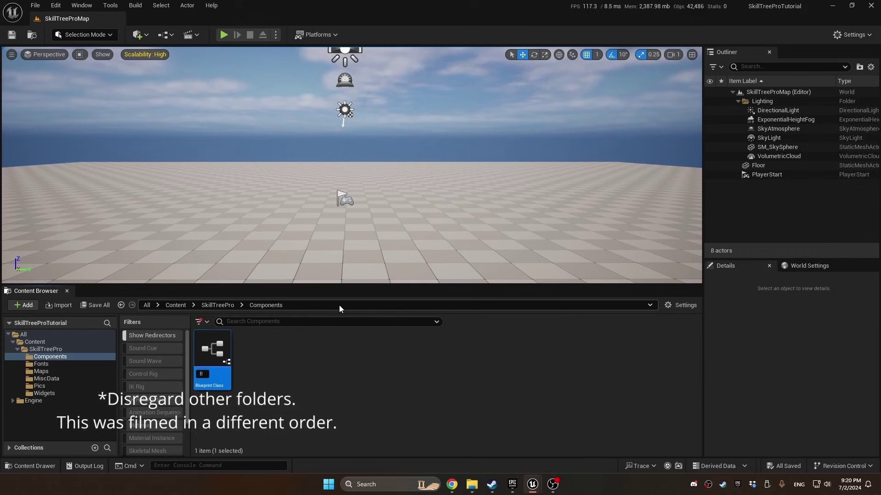
{"action": "type", "text": "BPC_Skill\\T"}
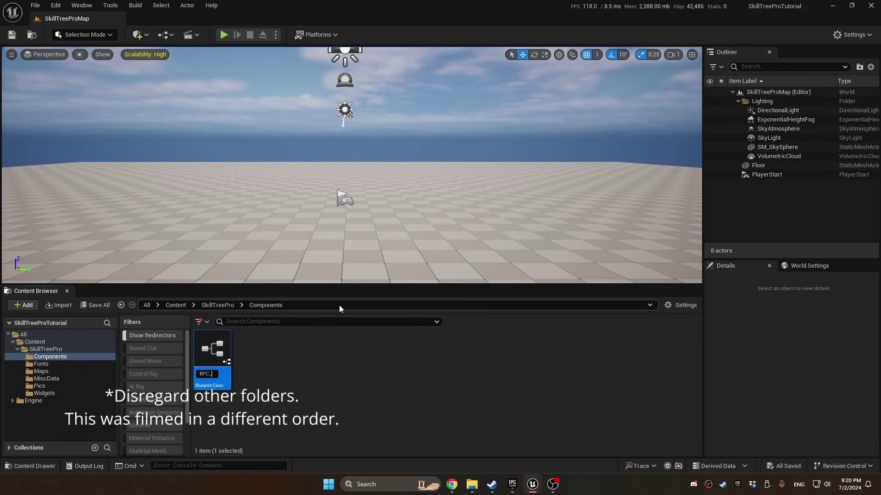
{"action": "key", "text": "BackSpace"}
{"action": "key", "text": "BackSpace"}
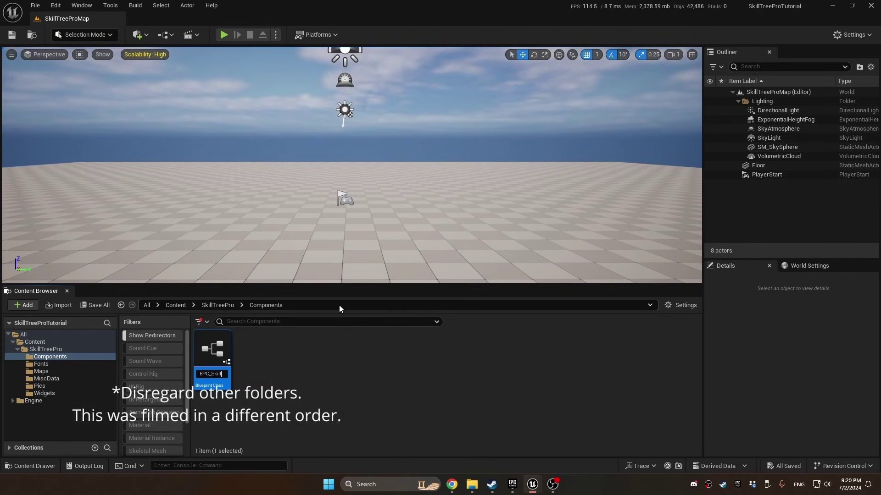
{"action": "type", "text": "Tree_PC"}
{"action": "key", "text": "Return"}
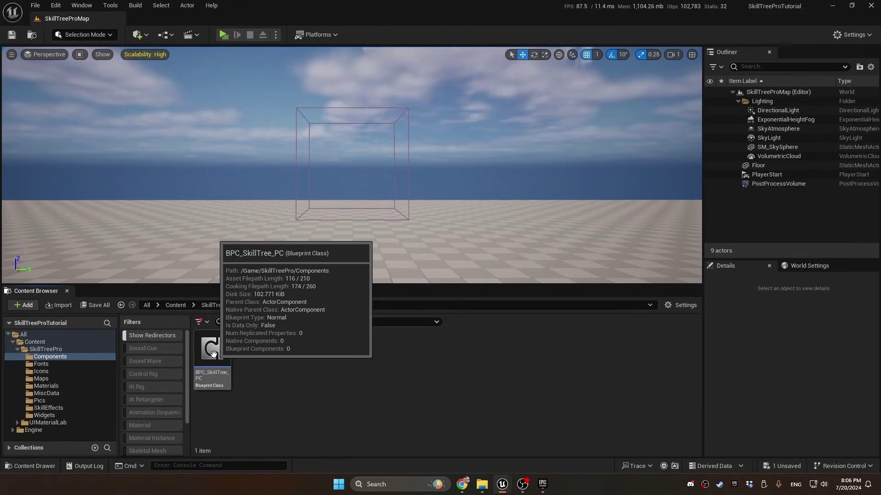
Create child blueprint BPC_SkillTree_PC_Child from BPC_SkillTree_PC and open it for editing.
{"action": "right_click", "coordinate": [213, 353]}
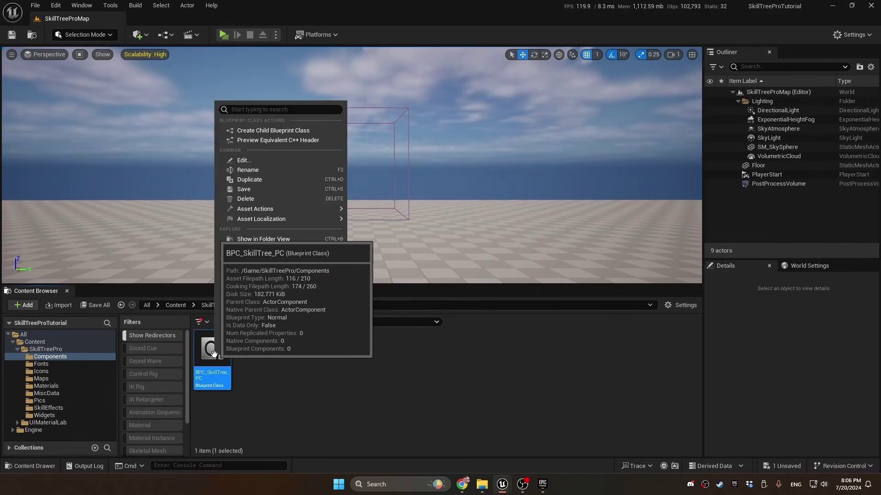
{"action": "left_click", "coordinate": [274, 131]}
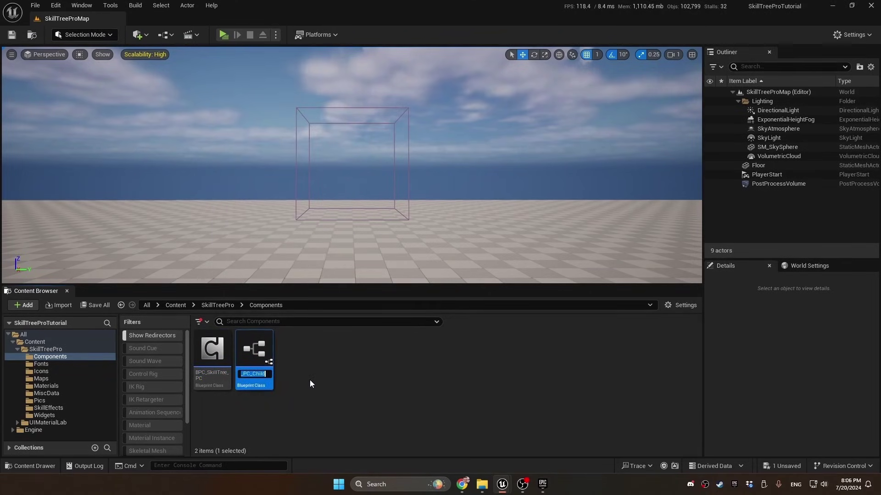
{"action": "key", "text": "Return"}
{"action": "double_click", "coordinate": [254, 350]}
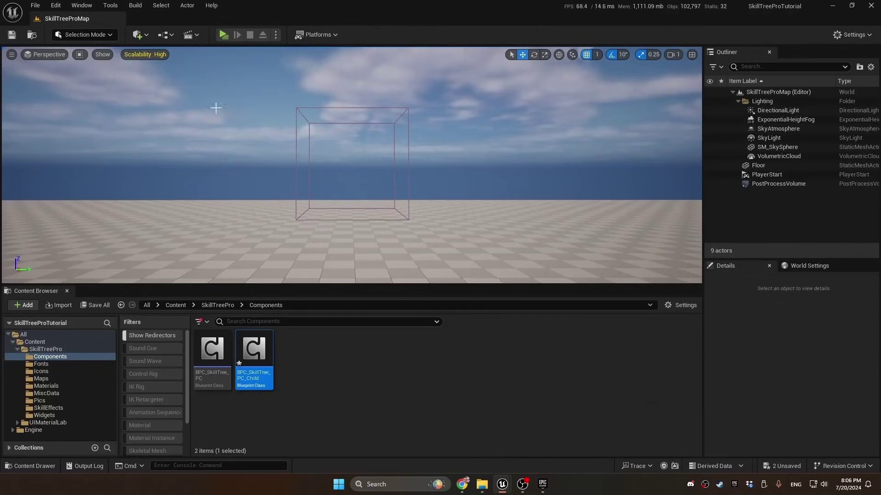
{"action": "double_click", "coordinate": [255, 350]}
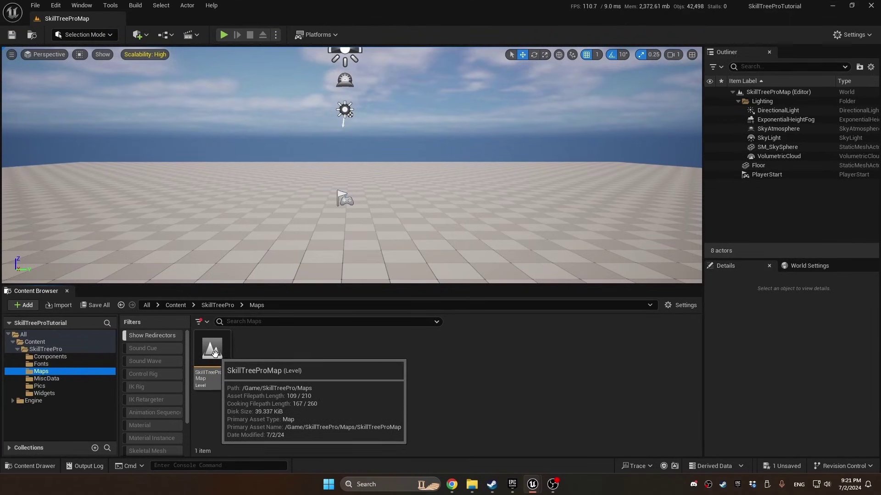
Start a new level from the Basic template, then cancel the prompt without creating it.
{"action": "left_click", "coordinate": [55, 5]}
{"action": "mouse_move", "coordinate": [33, 8]}
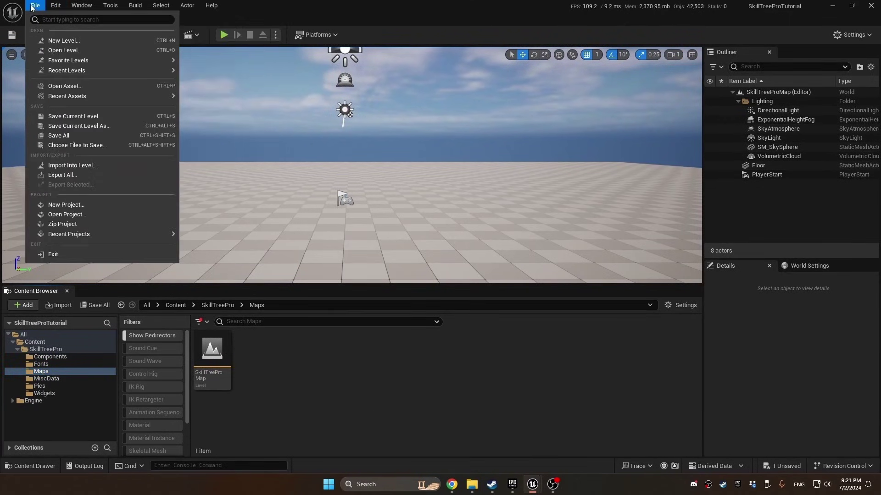
{"action": "left_click", "coordinate": [51, 40]}
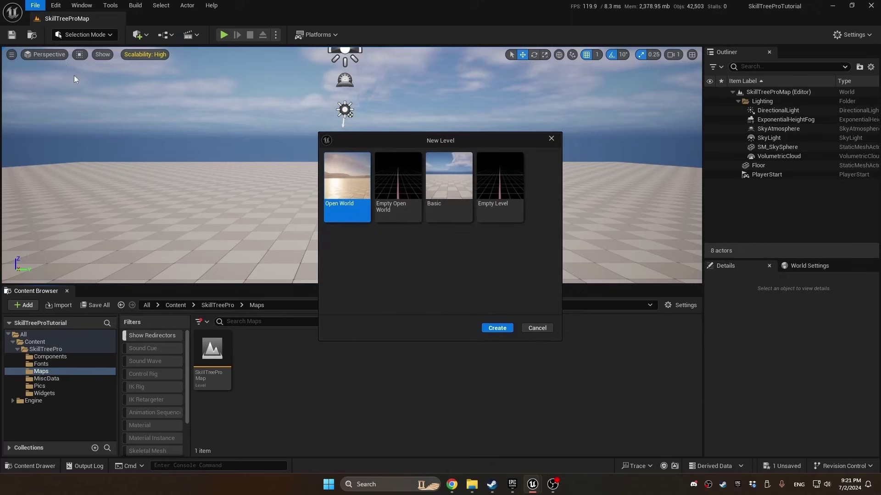
{"action": "left_click", "coordinate": [439, 203]}
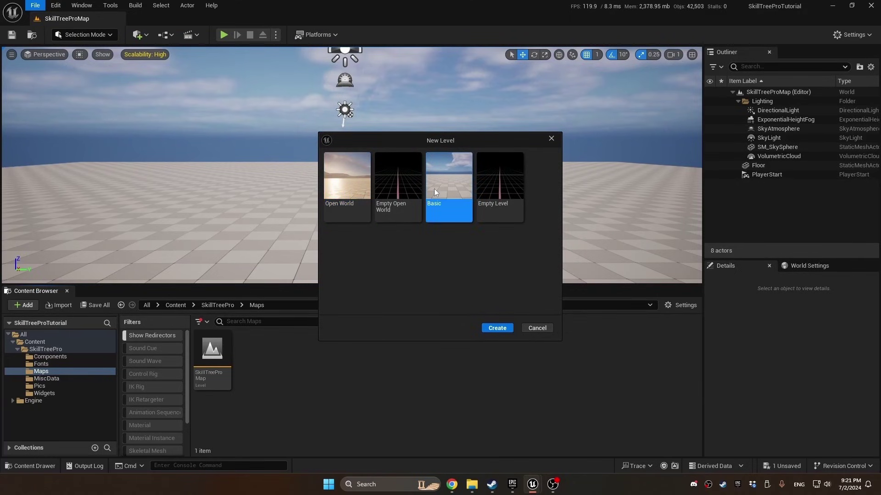
{"action": "left_click", "coordinate": [544, 328]}
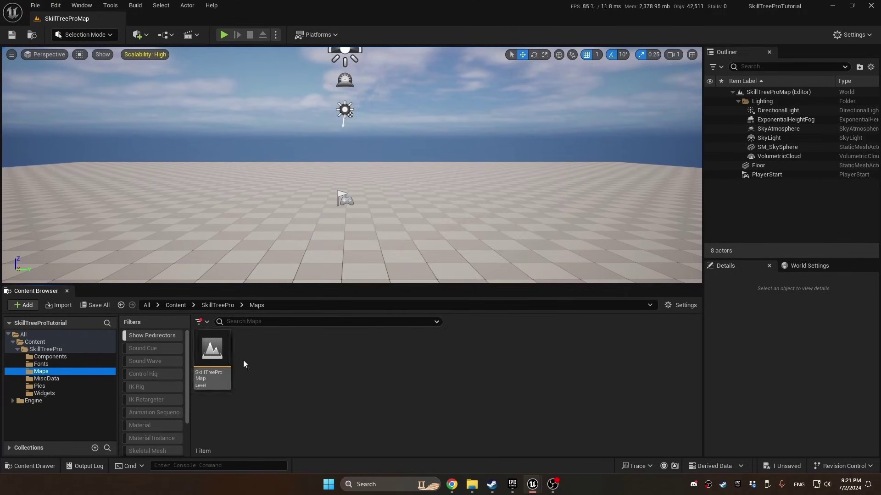
Review the default maps and modes in Project Settings, then close the settings tab.
{"action": "left_click", "coordinate": [56, 5]}
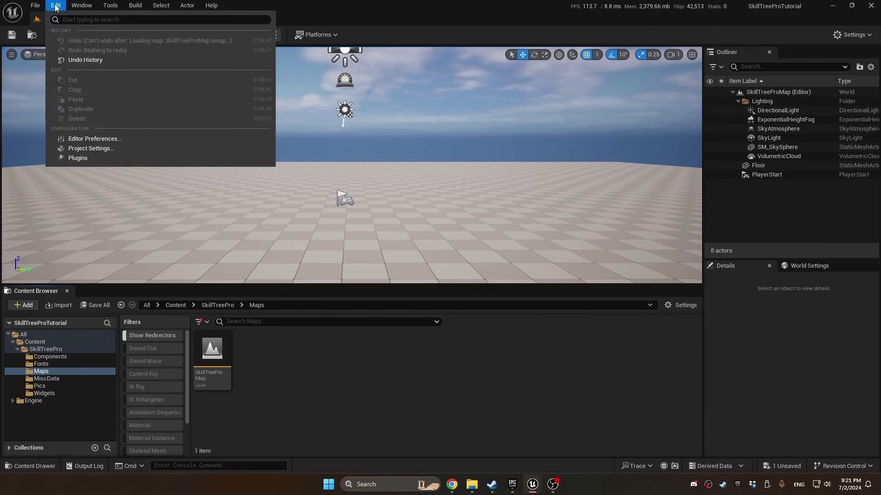
{"action": "left_click", "coordinate": [92, 150]}
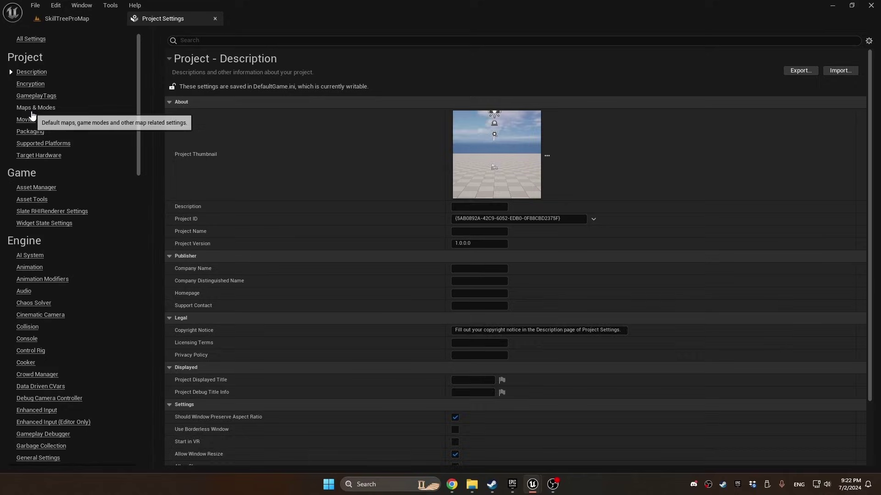
{"action": "left_click", "coordinate": [30, 109]}
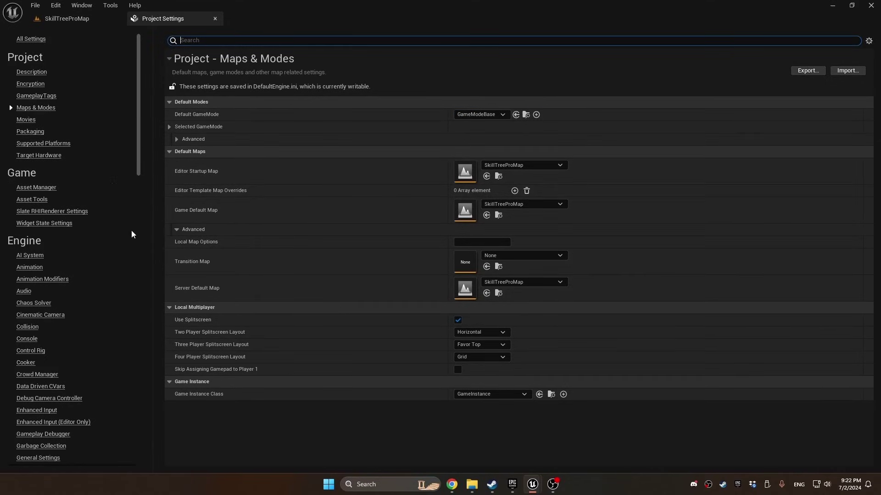
{"action": "left_click", "coordinate": [215, 18]}
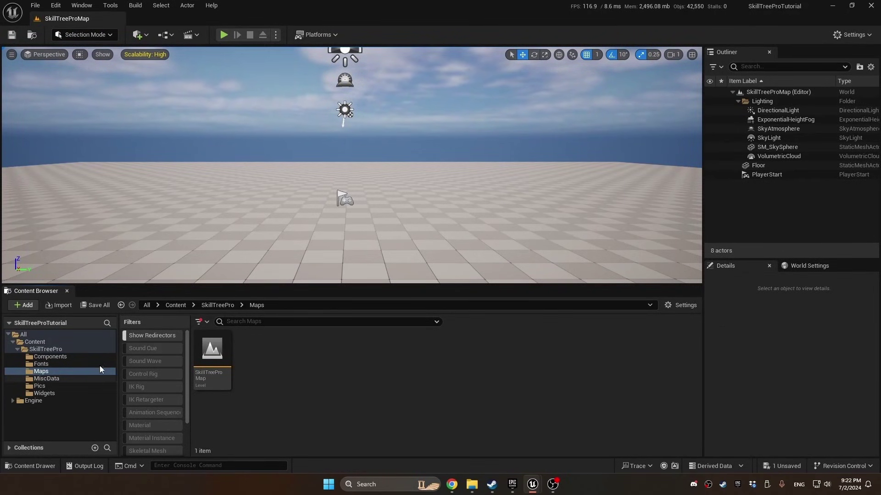
Create a Player Controller blueprint named PC in the Maps folder and show World Settings.
{"action": "right_click", "coordinate": [265, 351]}
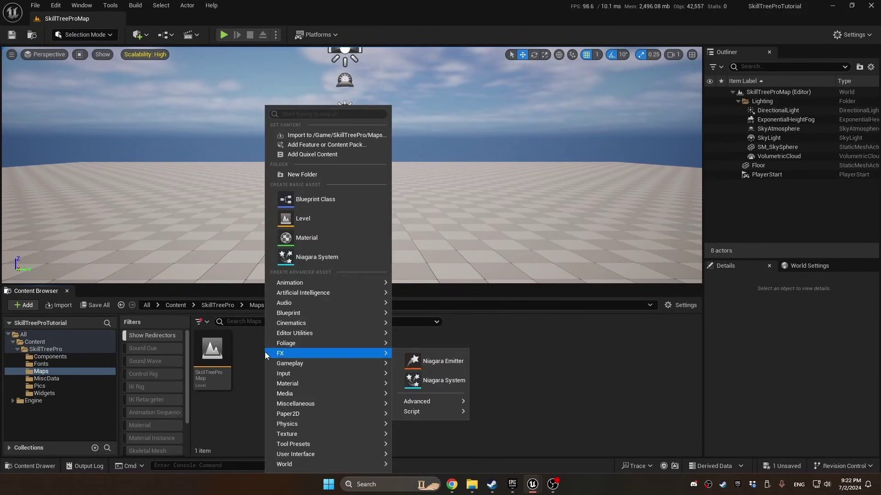
{"action": "left_click", "coordinate": [311, 202]}
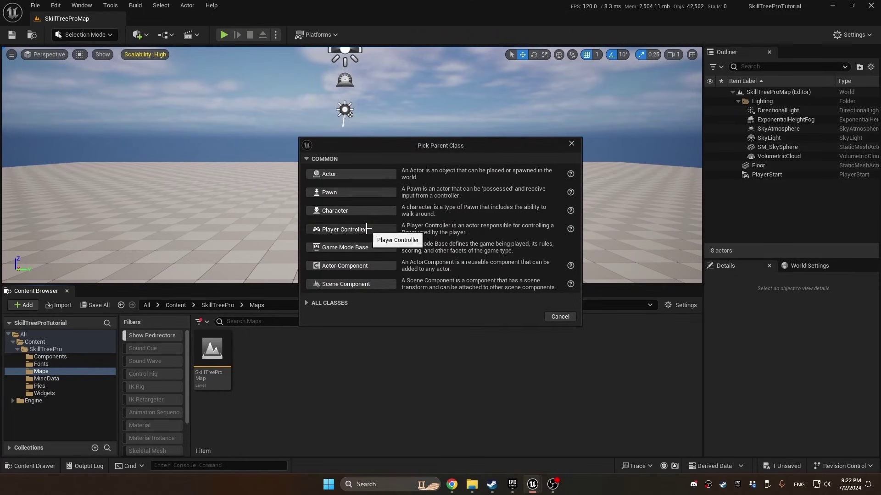
{"action": "left_click", "coordinate": [365, 226]}
{"action": "type", "text": "PC"}
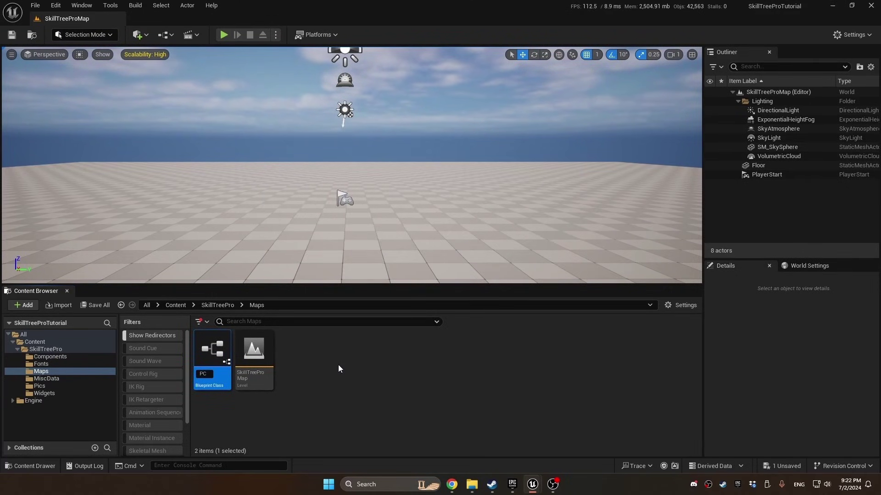
{"action": "key", "text": "Return"}
{"action": "left_click", "coordinate": [809, 265]}
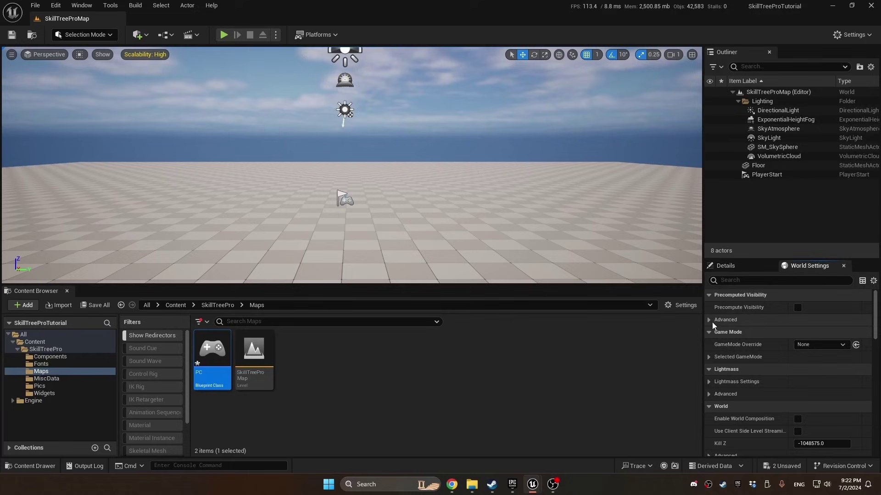
{"action": "left_click", "coordinate": [710, 358]}
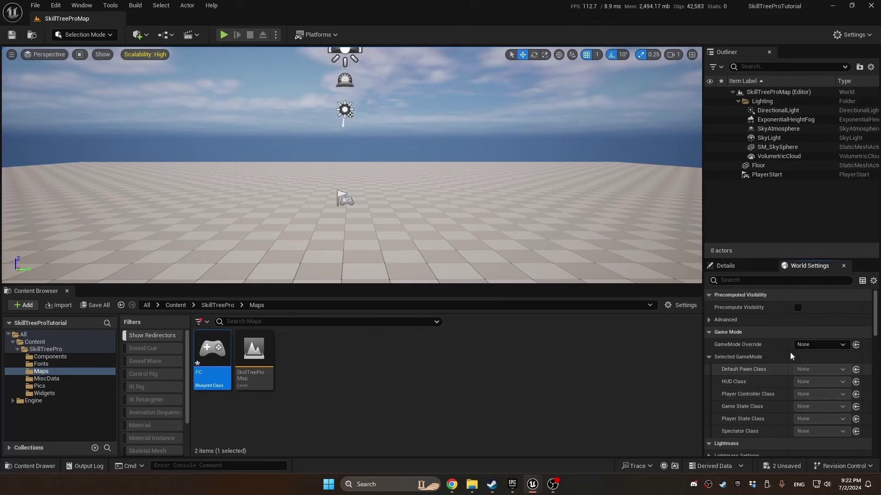
Create a Game Mode Base blueprint named GM in the Maps folder.
{"action": "right_click", "coordinate": [328, 345]}
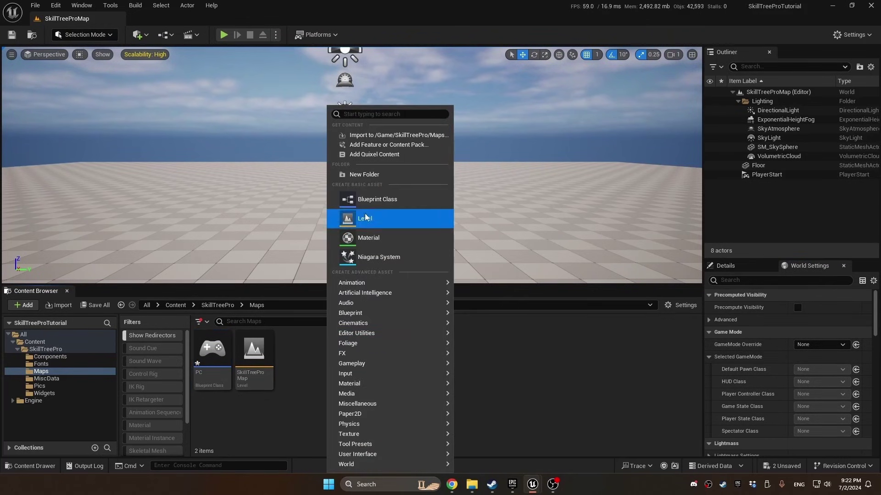
{"action": "left_click", "coordinate": [363, 210]}
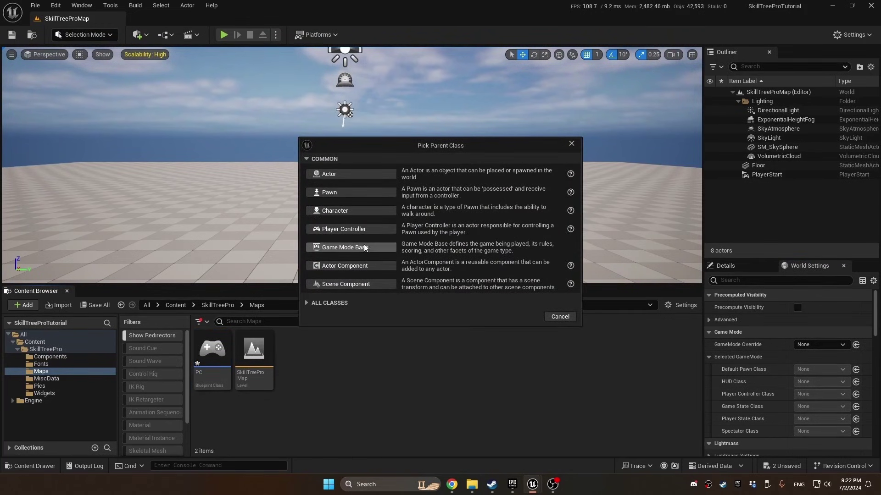
{"action": "left_click", "coordinate": [348, 248]}
{"action": "type", "text": "GM"}
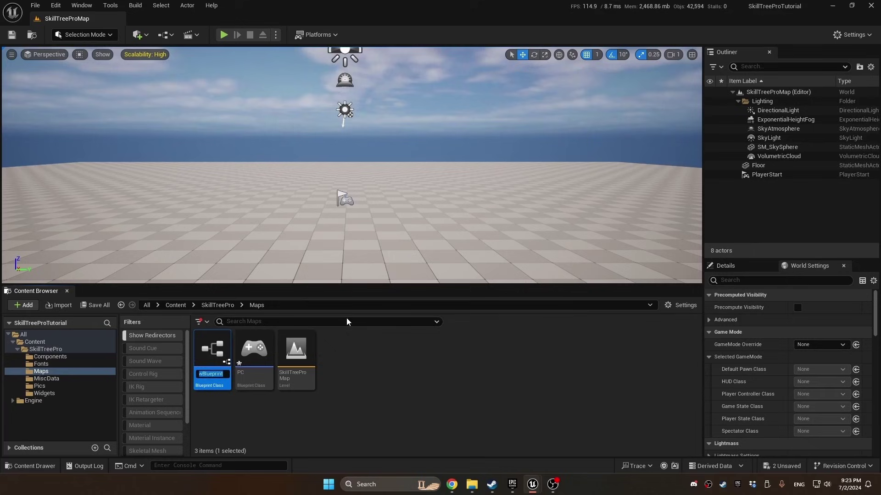
{"action": "key", "text": "Return"}
Set the level's GameMode Override to GM with PC as Player Controller Class.
{"action": "left_click", "coordinate": [820, 344]}
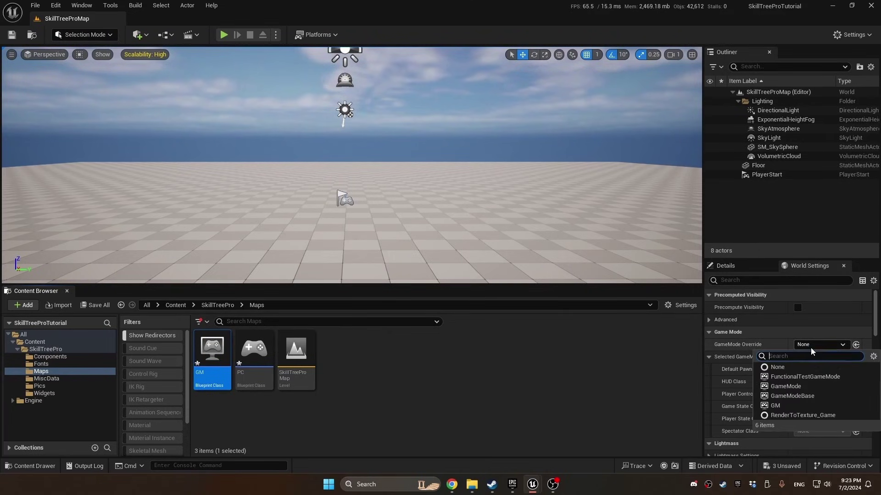
{"action": "left_click", "coordinate": [785, 406]}
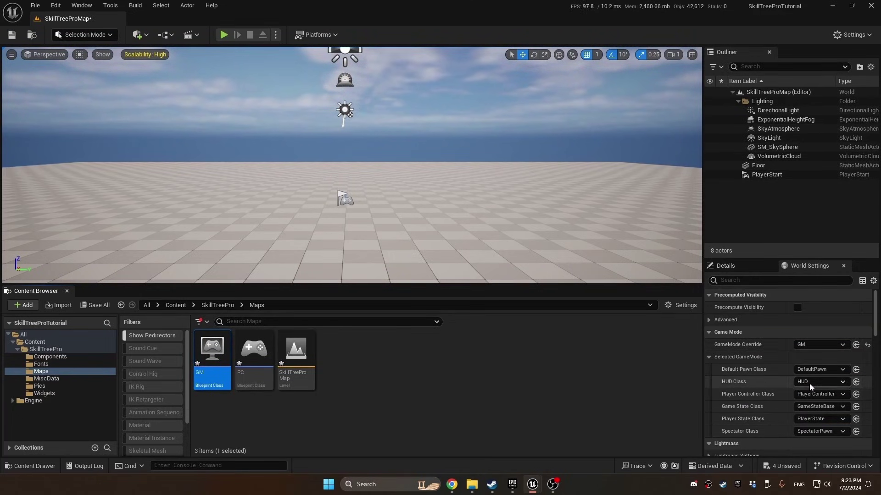
{"action": "left_click", "coordinate": [814, 394]}
{"action": "left_click", "coordinate": [775, 426]}
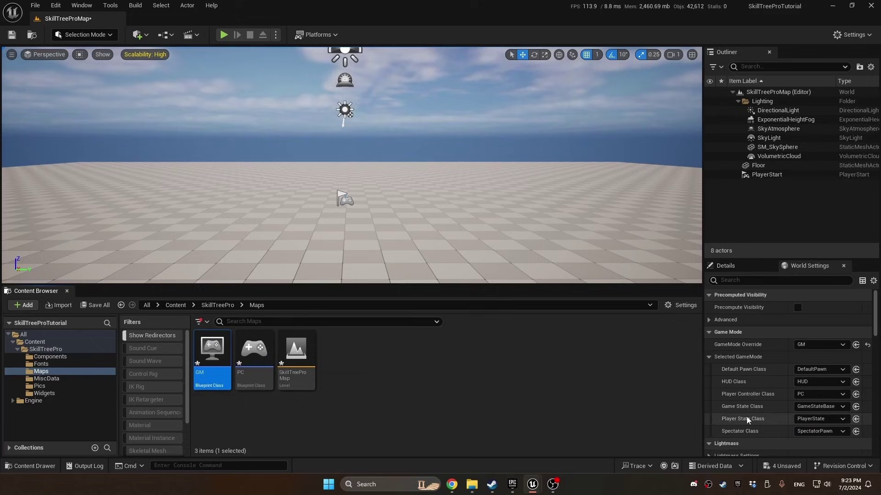
{"action": "left_click", "coordinate": [362, 387]}
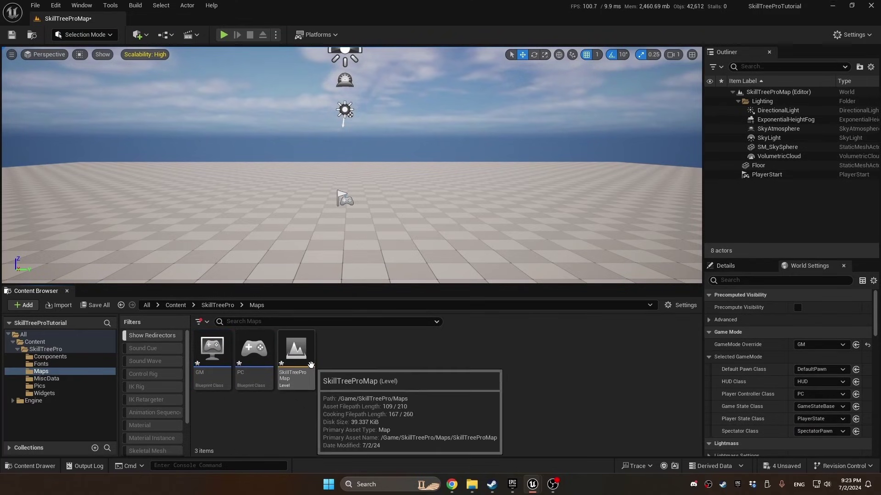
Open the PC blueprint and add the BPC Skill Tree PC Child component to it.
{"action": "double_click", "coordinate": [254, 353]}
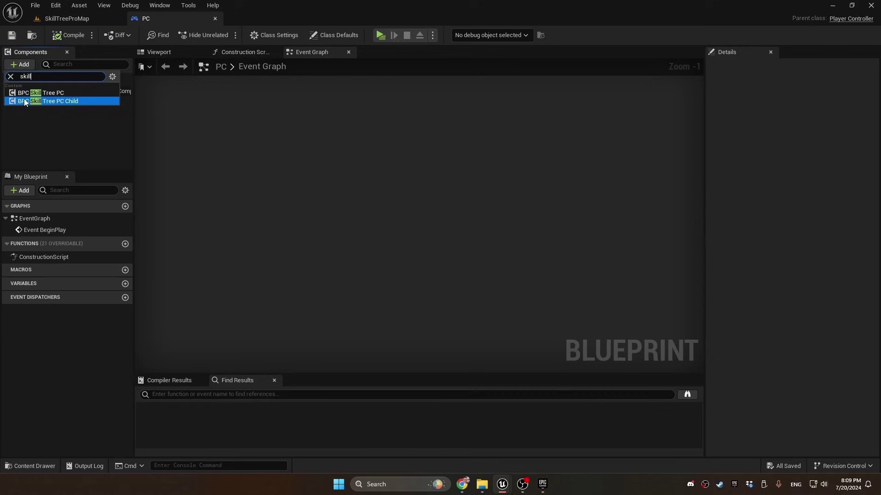
{"action": "left_click", "coordinate": [87, 100]}
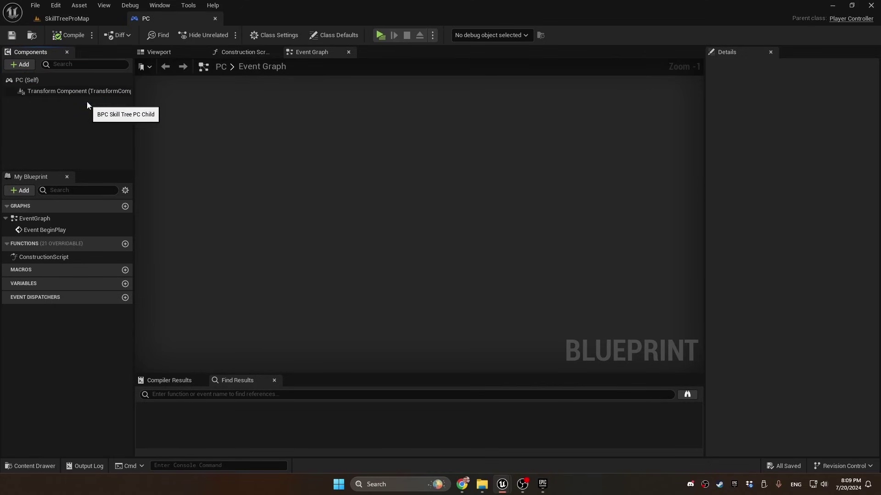